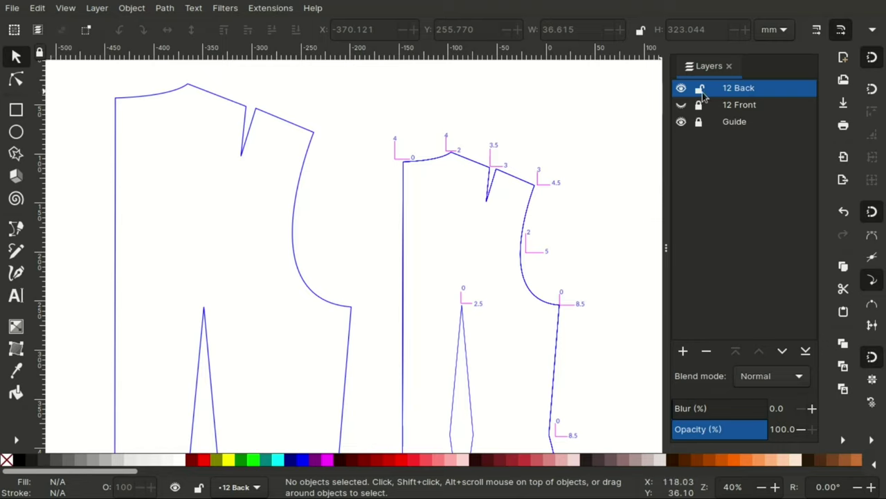
Step: Lock the 12 Back layer and duplicate it as an unlocked layer named 14 Back
left_click(701, 89)
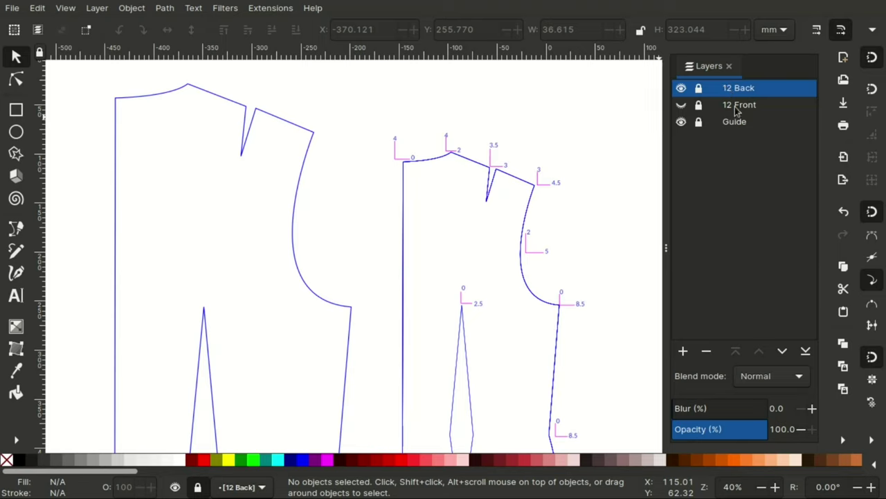
left_click(767, 270)
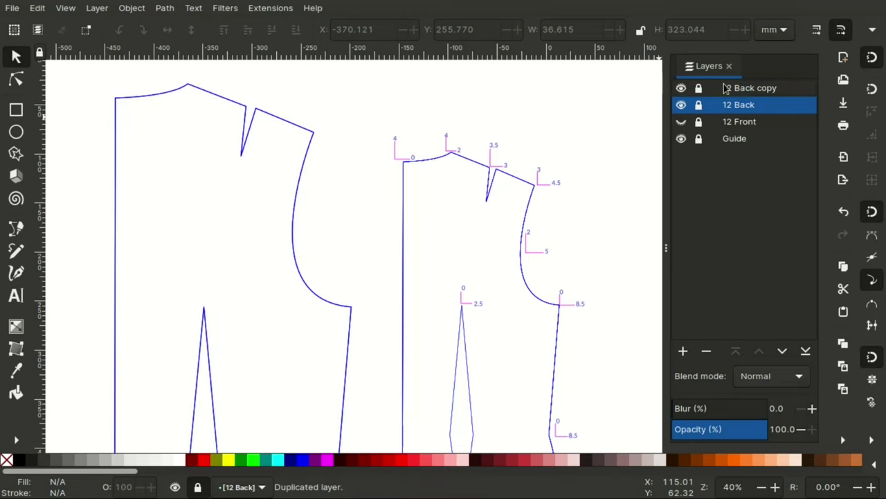
double_click(748, 89)
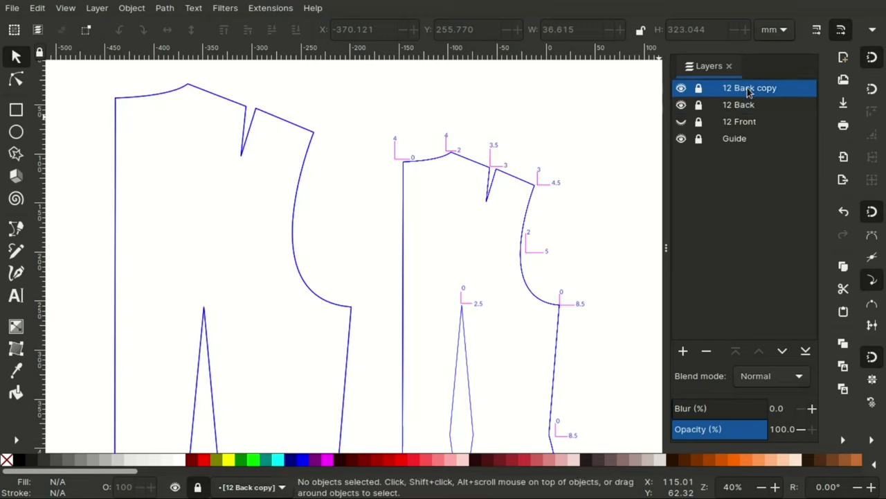
type("14 Back")
key("Return")
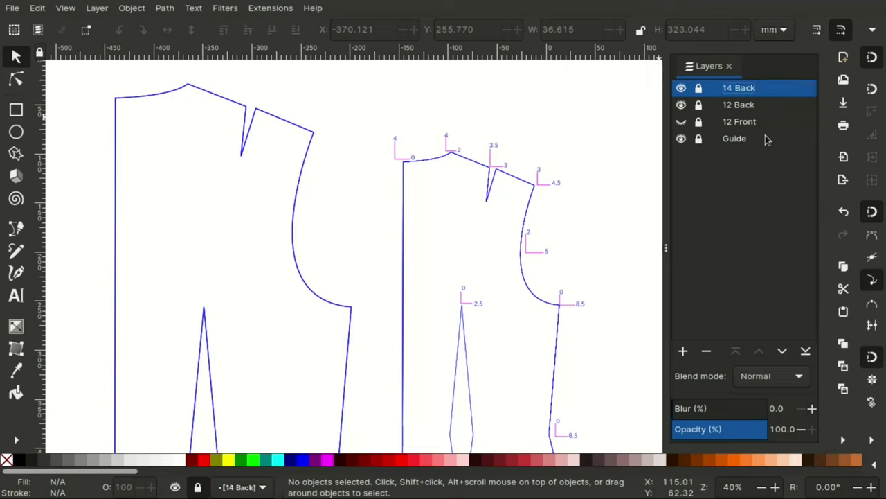
left_click(699, 90)
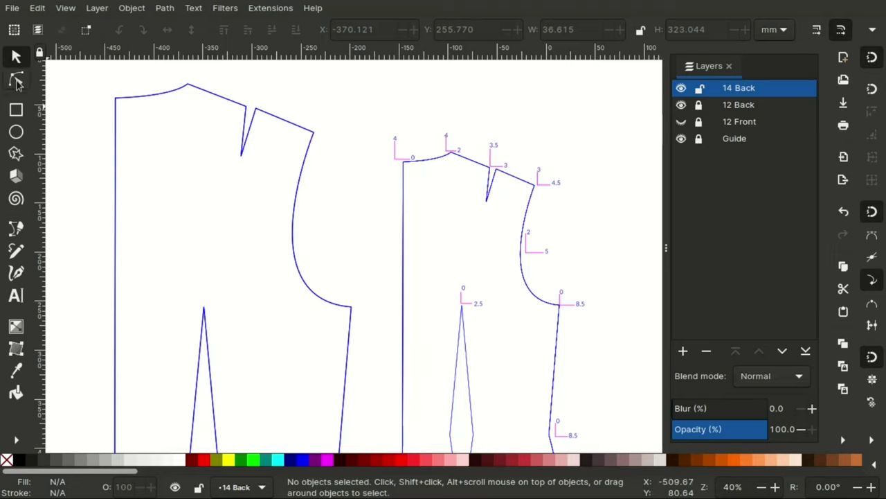
Step: Raise the centre-back neck node of the 14 Back outline by 4 mm and give the outline a purple stroke
left_click(16, 80)
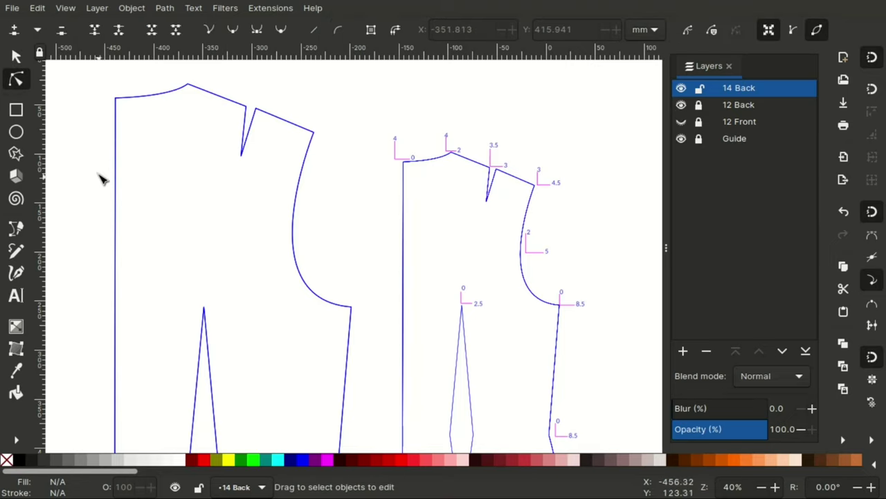
left_click(116, 98)
left_click_drag(97, 92, 131, 106)
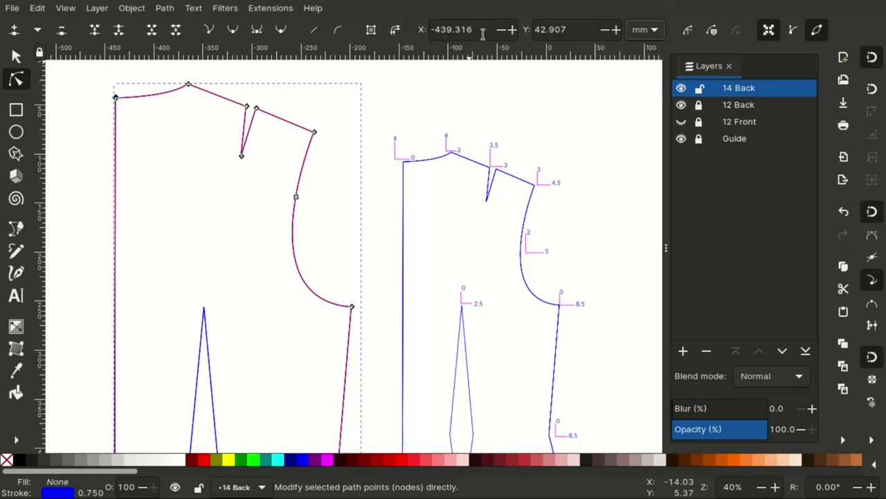
left_click(579, 29)
type("-4")
key("Return")
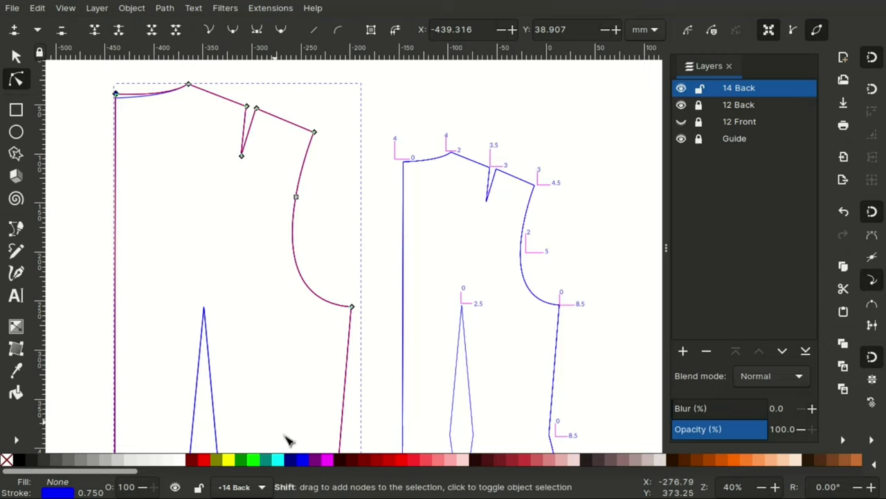
left_click(315, 462, "shift")
Step: Shift the neckline's shoulder node on 14 Back by +2 mm in X and -4 mm in Y
mouse_move(176, 72)
left_mouse_down()
mouse_move(198, 97)
mouse_move(209, 94)
left_mouse_up()
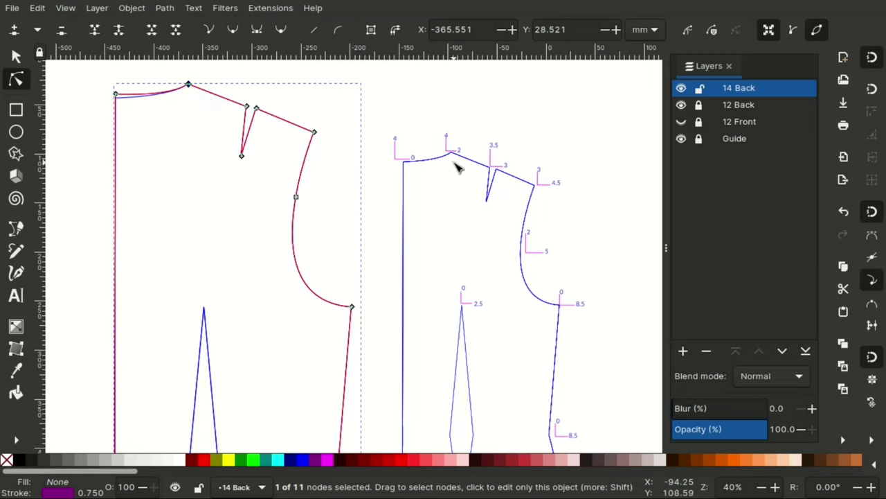
left_click(481, 35)
type("+2")
key("Return")
left_click(575, 33)
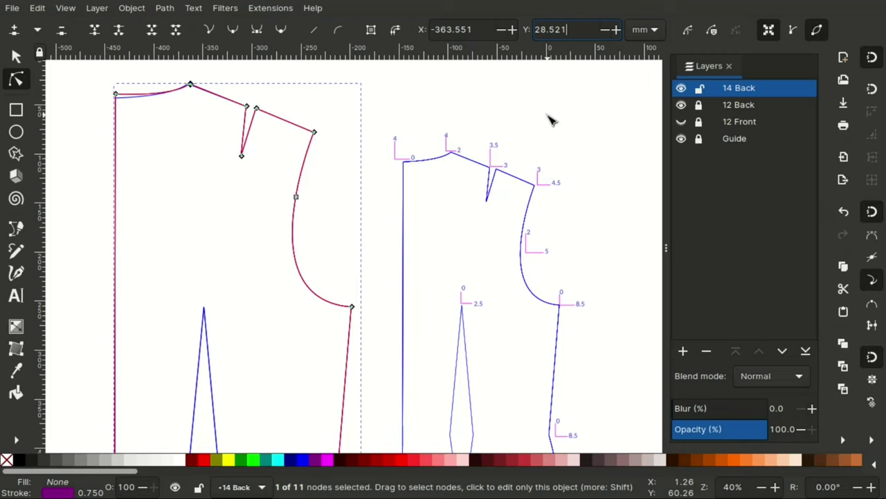
type("-4")
key("Return")
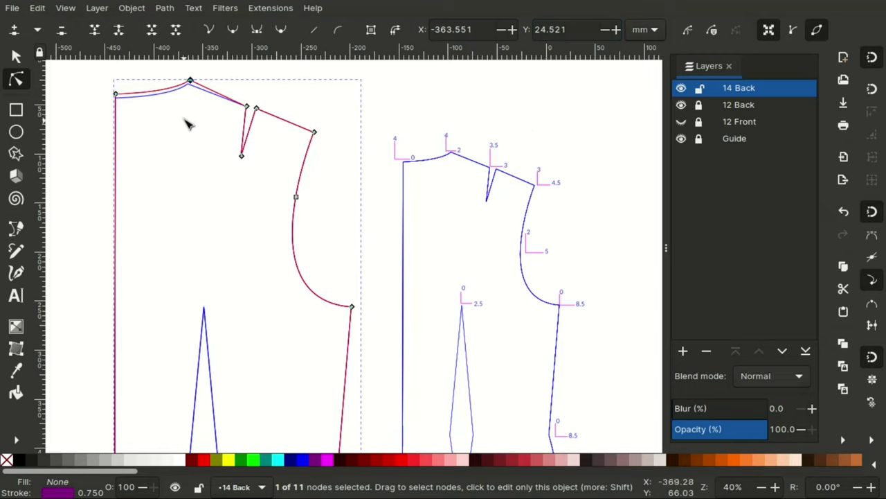
Step: Shift the three shoulder dart nodes on 14 Back by +3 mm in X and -3.5 mm in Y
left_click_drag(228, 85, 270, 171)
left_click(481, 29)
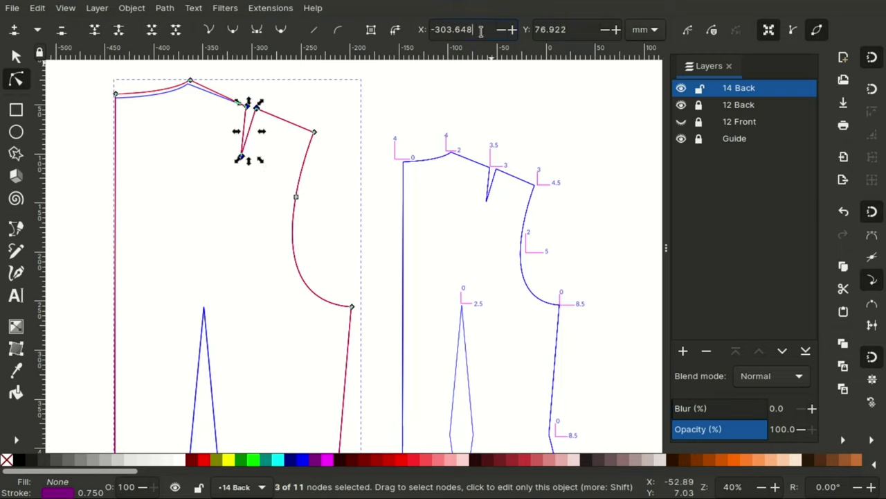
type("+")
type("3")
key("Tab")
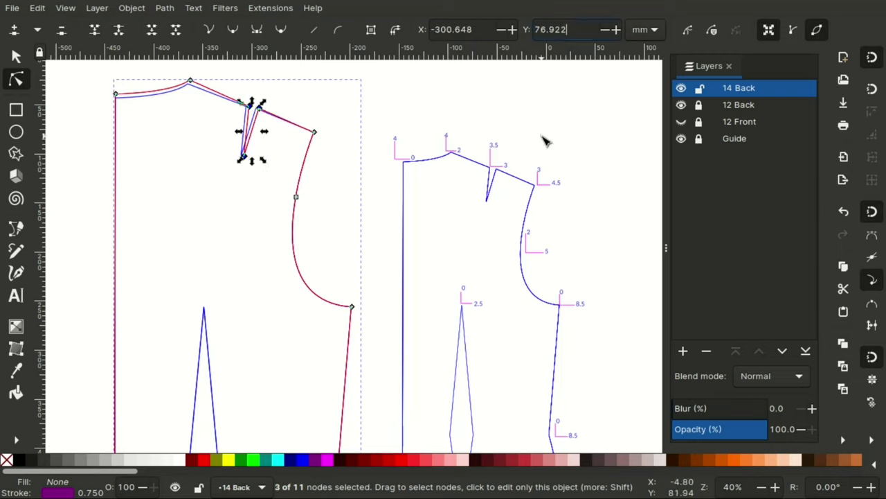
type("-3.5")
key("Return")
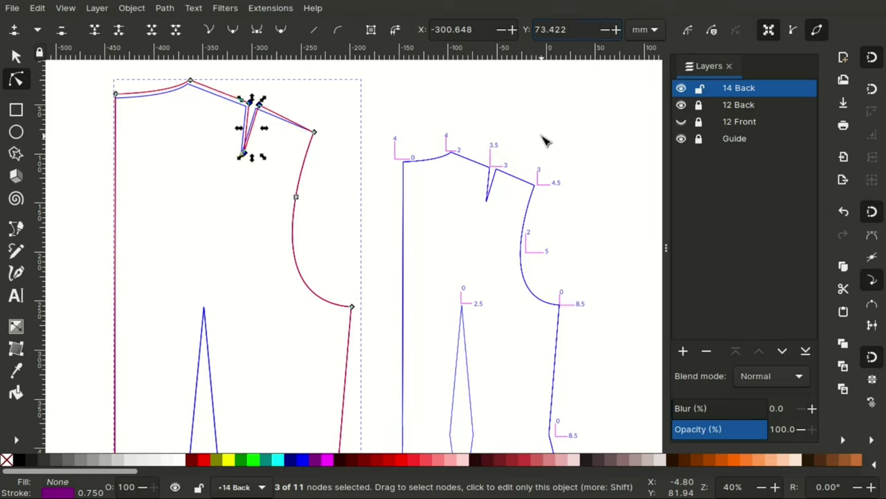
Step: Shift the shoulder tip node on 14 Back by +4.5 mm in X and -3 mm in Y
left_click_drag(311, 115, 330, 168)
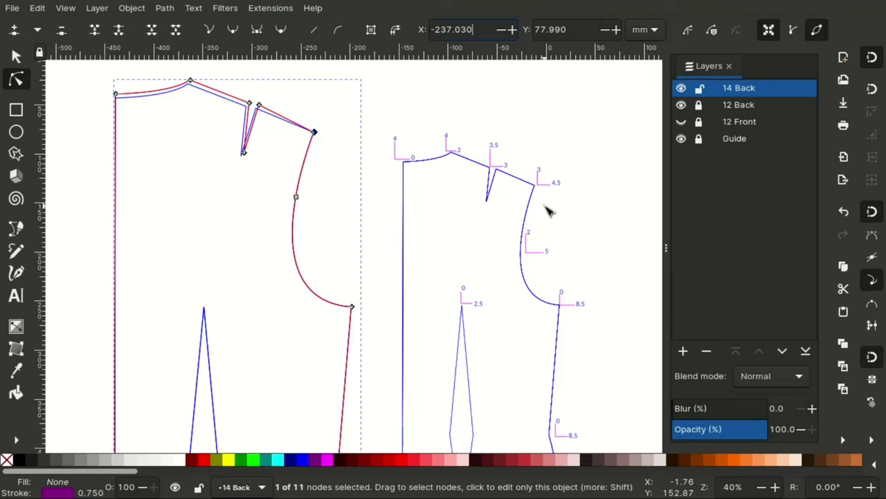
key("ctrl+z")
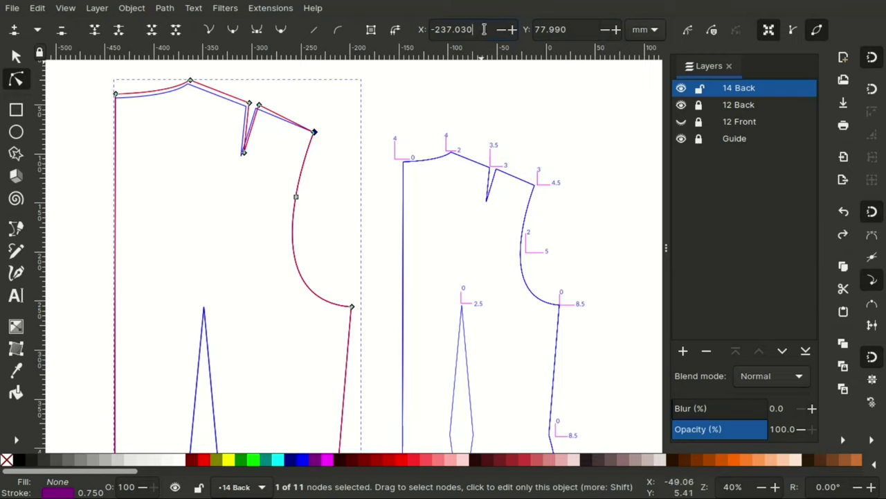
type("+4.5")
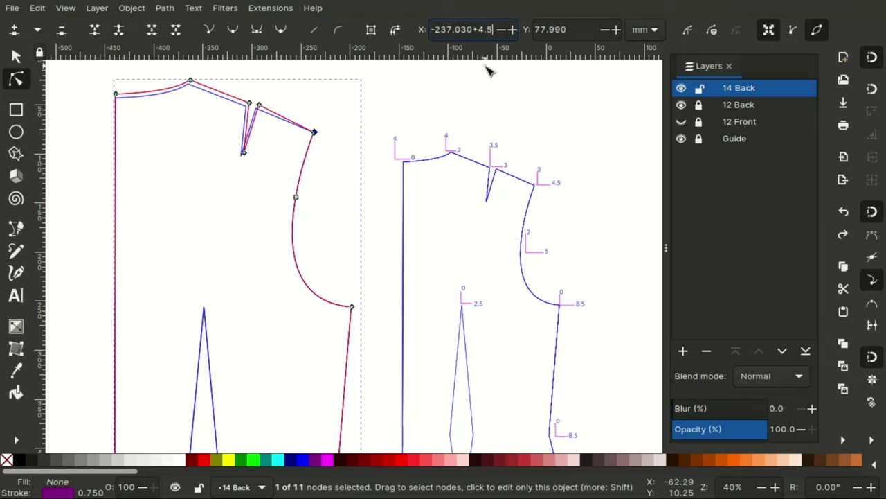
key("Return")
left_click(573, 29)
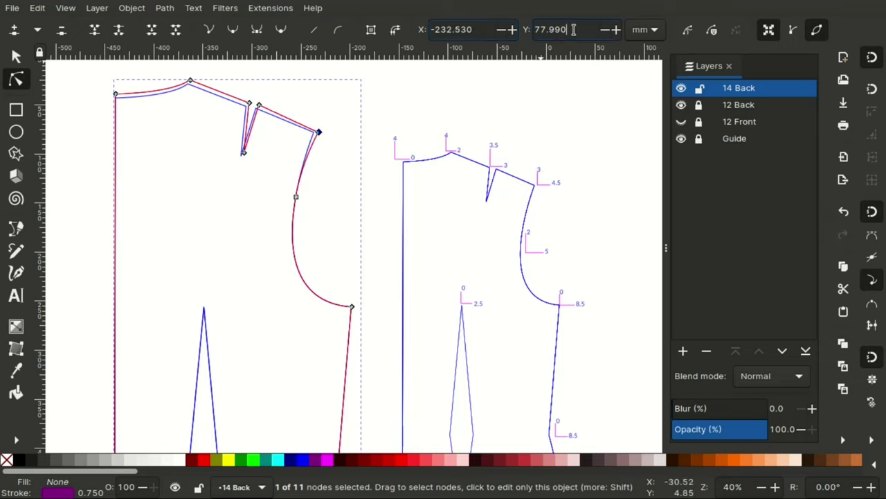
type("-3")
key("Return")
Step: Shift the mid-armhole node on 14 Back by +5 mm in X and -2 mm in Y
left_click_drag(274, 184, 320, 236)
left_click(479, 30)
type("+5")
key("Return")
left_click(584, 32)
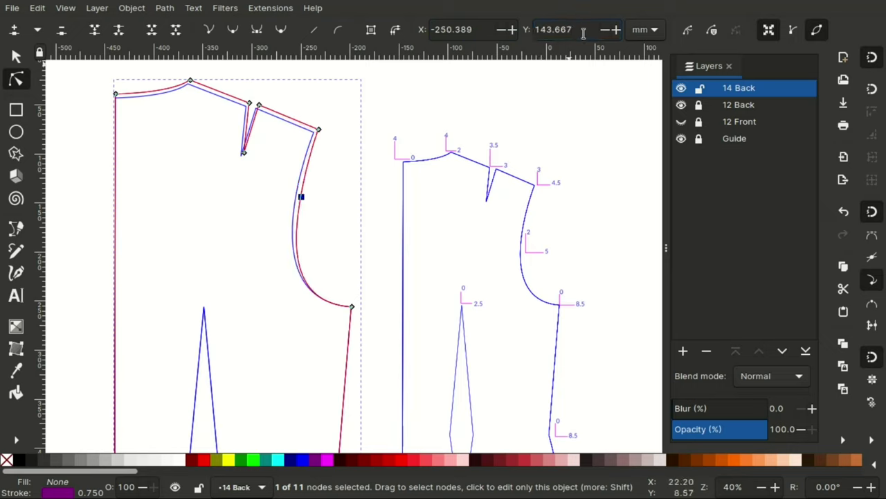
type("-2")
key("Return")
Step: Shift the underarm node and the side waist node on 14 Back by +8.5 mm in X
left_click(352, 306)
left_click(477, 30)
type("+8.5")
key("Return")
scroll(340, 251, "down", 10)
left_click(335, 237)
left_click(479, 30)
type("+8.5")
left_click_drag(385, 450, 386, 451)
Step: Shift all nodes of the 14 Back waist dart by +2.5 mm in X and give the dart a purple stroke
scroll(399, 259, "up", 2)
left_click(214, 231)
key("ctrl+a")
type("+2.5")
key("Return")
left_click(315, 460, "shift")
key("Escape")
key("Escape")
scroll(429, 298, "up", 8)
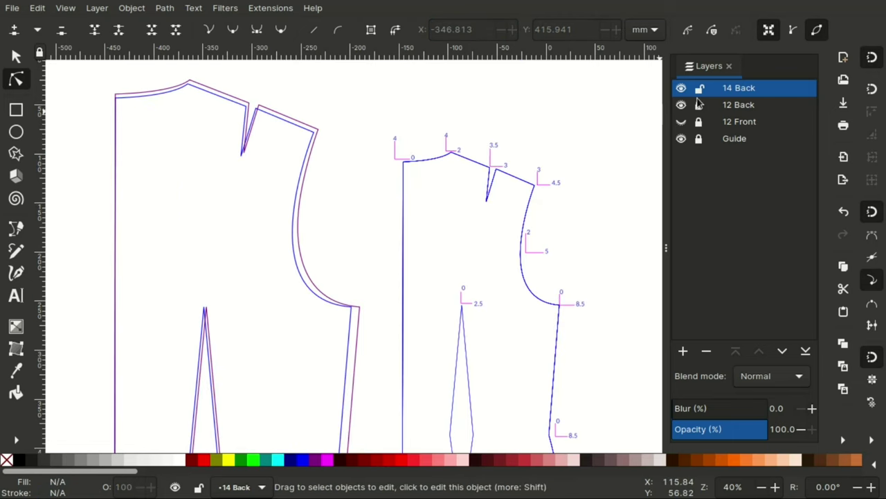
Step: Lock the 14 Back layer and duplicate 12 Back as an unlocked layer named 10 Back placed directly below it
left_click(699, 90)
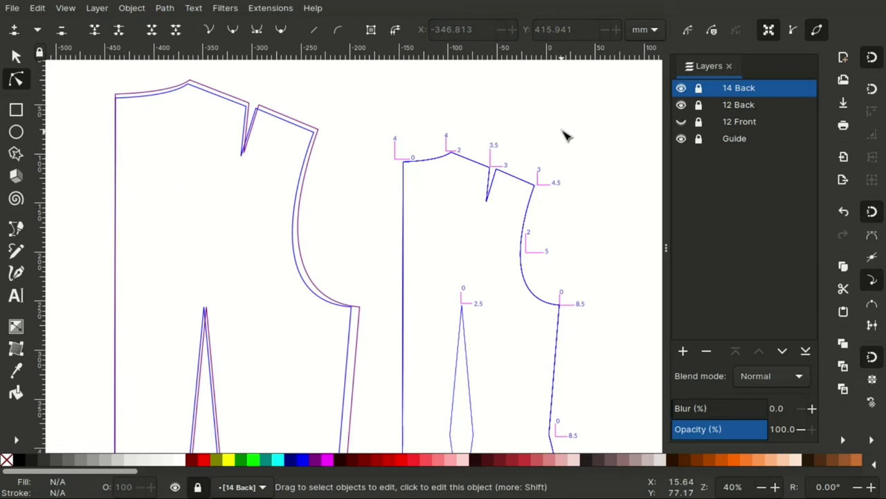
left_click(739, 107)
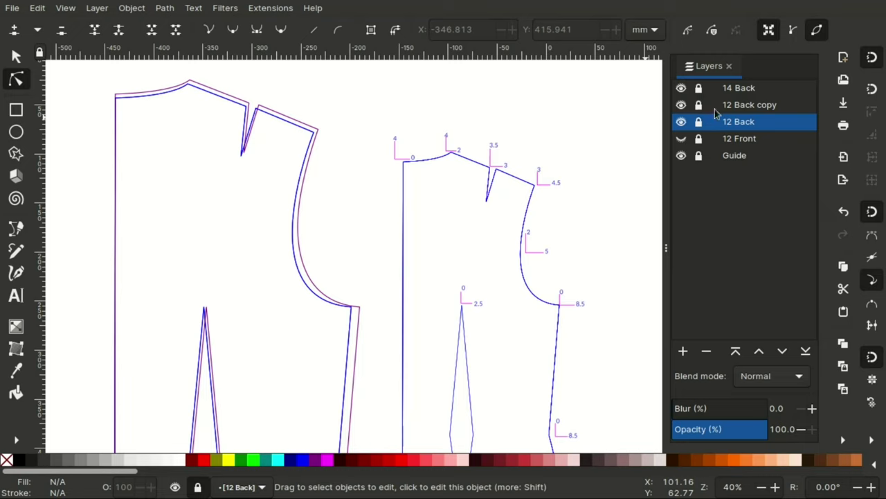
left_click(754, 107)
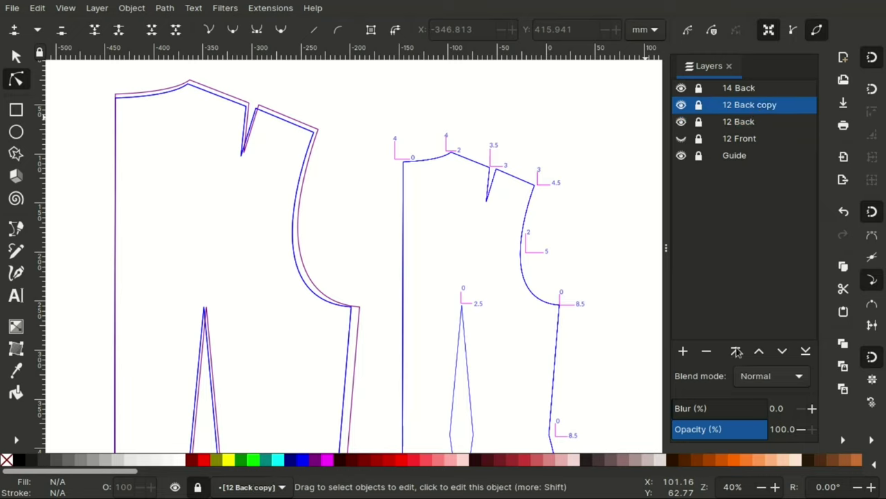
left_click(780, 351)
left_click(700, 122)
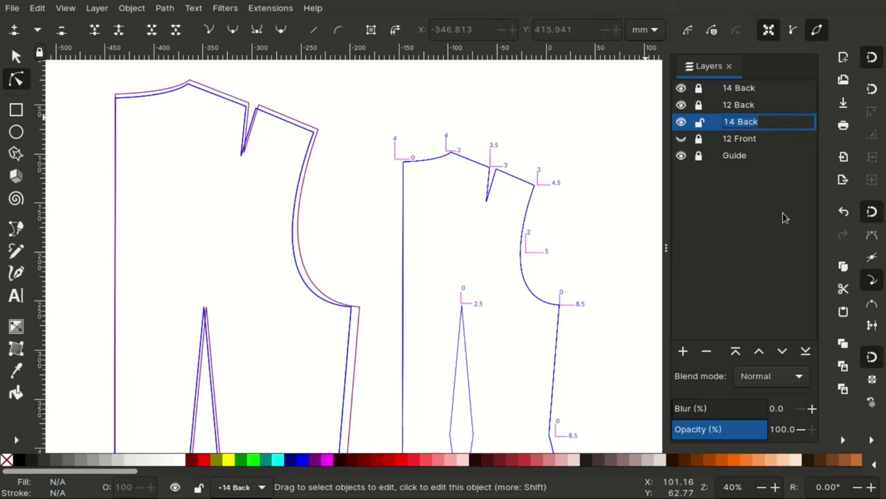
type("10 Back")
key("Return")
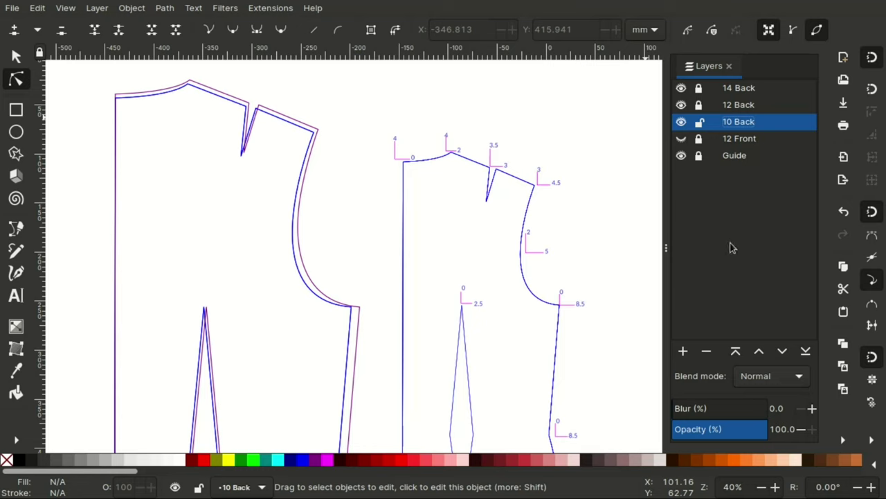
Step: Give the 10 Back outline a red stroke and lower both neckline end nodes 4 mm, shifting the shoulder one -2 mm in X
left_click(116, 97)
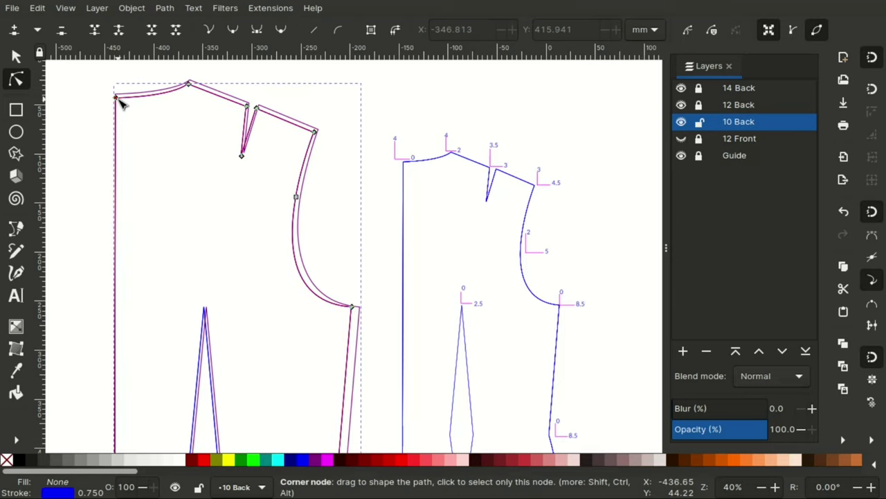
left_click_drag(104, 90, 125, 117)
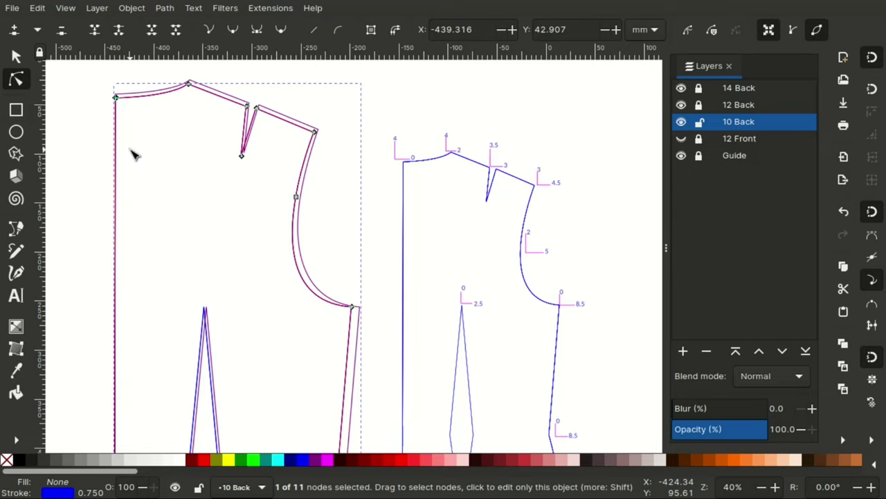
left_click(575, 30)
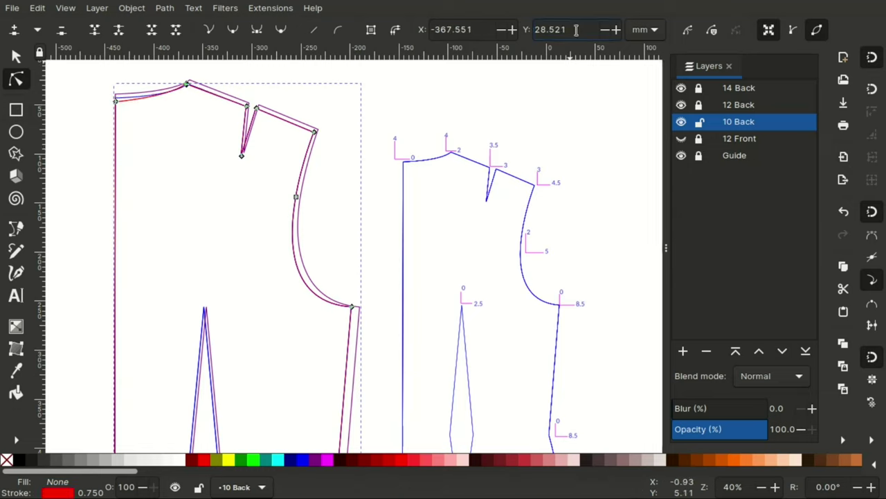
type("+4")
key("Return")
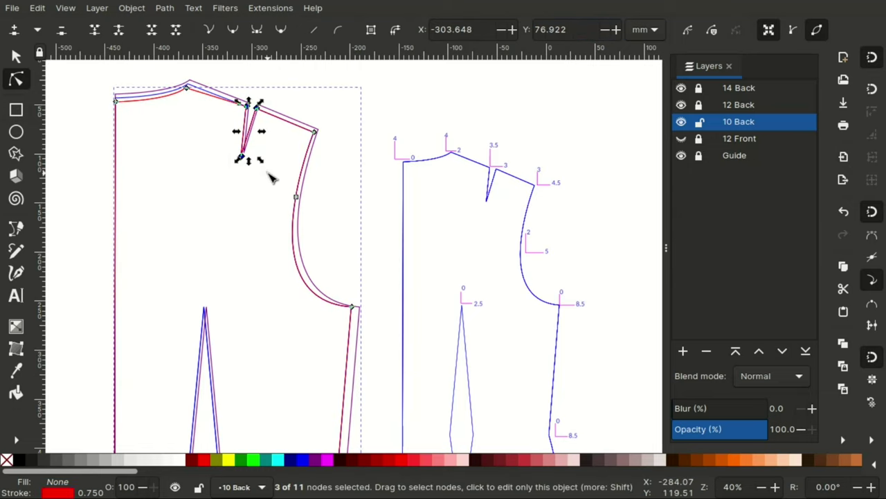
Step: Shift the three shoulder dart nodes on 10 Back by -3 mm in X and +3.5 mm in Y
left_click(480, 31)
type("-3")
key("Return")
left_click(582, 31)
type("+3.5")
key("Return")
Step: Shift 10 Back's shoulder tip by -4.5 mm in X and +3 mm in Y, and its mid-armhole node by -5 mm and +2 mm
left_click_drag(301, 118, 327, 145)
left_click(480, 33)
left_click(296, 196)
left_click_drag(295, 197, 290, 199)
Step: Shift the underarm node and the side waist node on 10 Back by -8.5 mm in X
left_click_drag(330, 282, 379, 333)
left_click(492, 30)
type("-8.5")
key("Return")
scroll(326, 254, "down", 3)
left_click(492, 30)
left_click_drag(327, 325, 369, 355)
type("-8.5")
key("Return")
Step: Shift the side hem node on 10 Back by -10 mm in X
left_click(491, 30)
type("-10")
key("Return")
Step: Shift all nodes of the 10 Back waist dart by -2.5 mm in X and give the dart a red stroke
scroll(444, 260, "up", 7)
left_click(200, 222)
left_click_drag(163, 124, 254, 457)
key("Left")
left_click(209, 461, "shift")
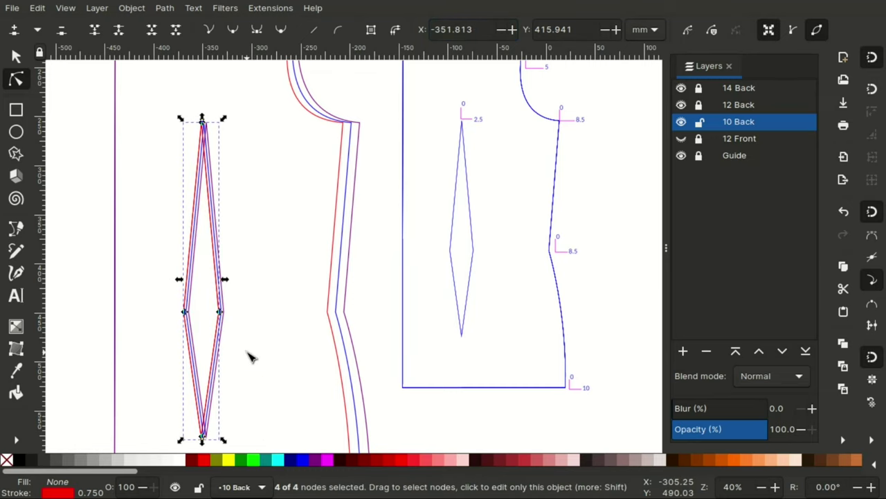
left_click(381, 275)
left_click(376, 275)
Step: Inspect the nested 10, 12 and 14 back outlines from neckline to hem
scroll(386, 279, "down", 5)
scroll(384, 278, "up", 10)
scroll(367, 281, "down", 3)
scroll(354, 281, "up", 3)
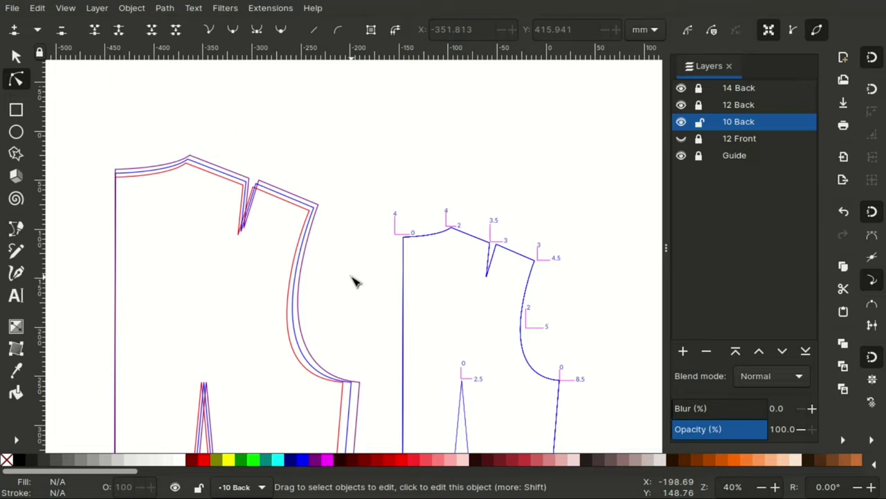
scroll(357, 281, "down", 8)
scroll(357, 281, "up", 10)
scroll(356, 280, "down", 3)
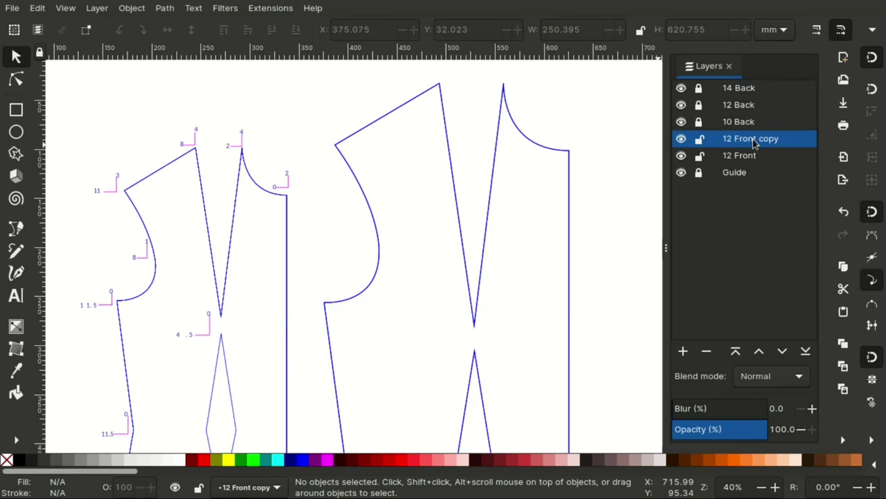
Step: Rename the 12 Front copy layer as 14 Front and lock the original 12 Front layer
double_click(744, 138)
type("14 Front")
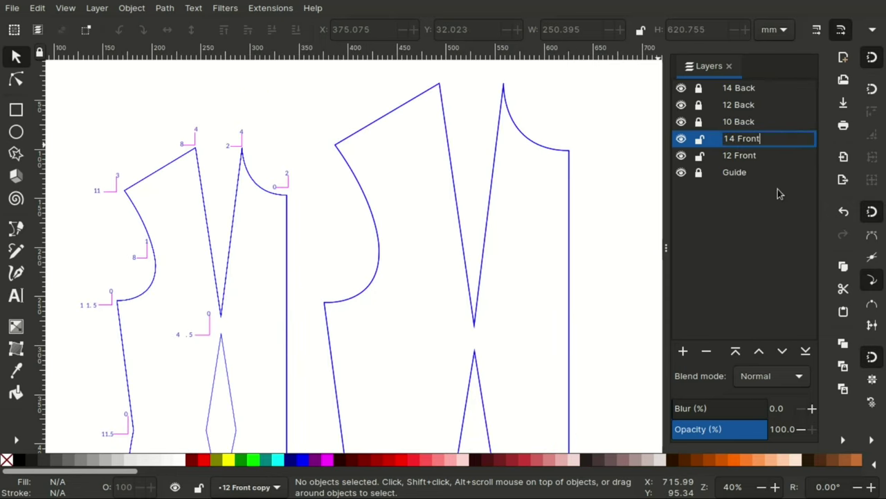
key("Return")
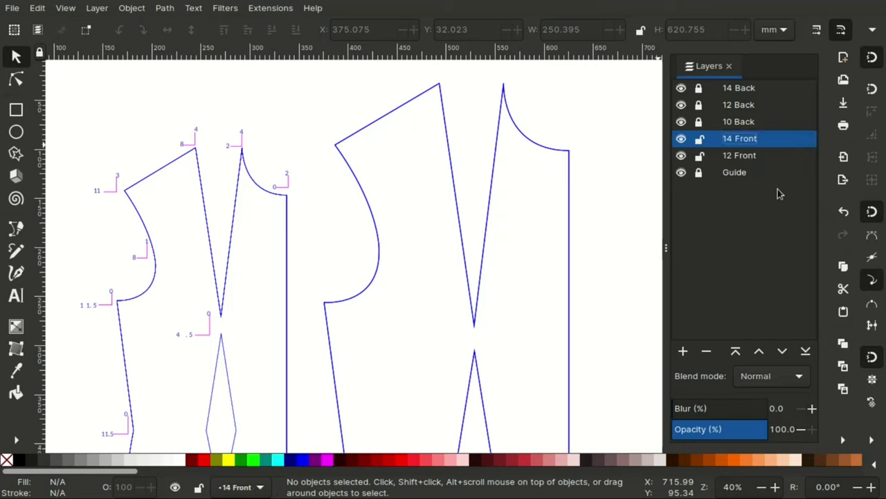
left_click(699, 155)
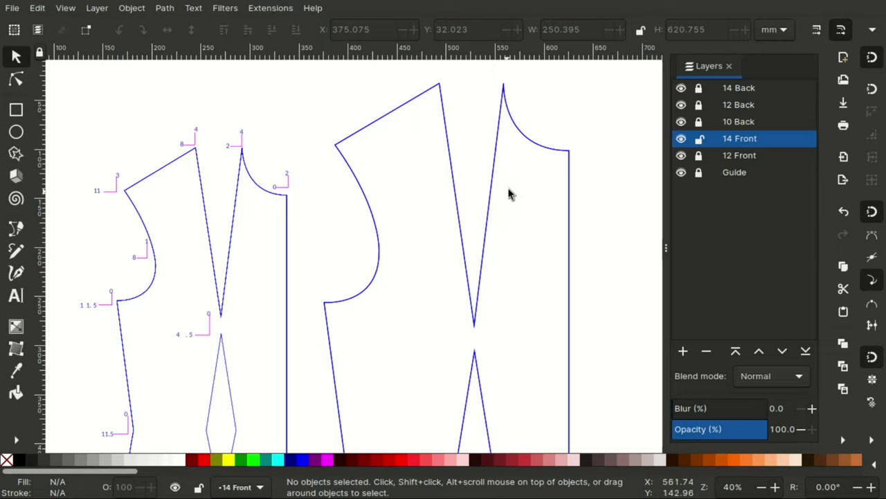
Step: Shift the centre front neck node on 14 Front by -2 mm in Y and give the outline a purple stroke
key("n")
left_click(570, 155)
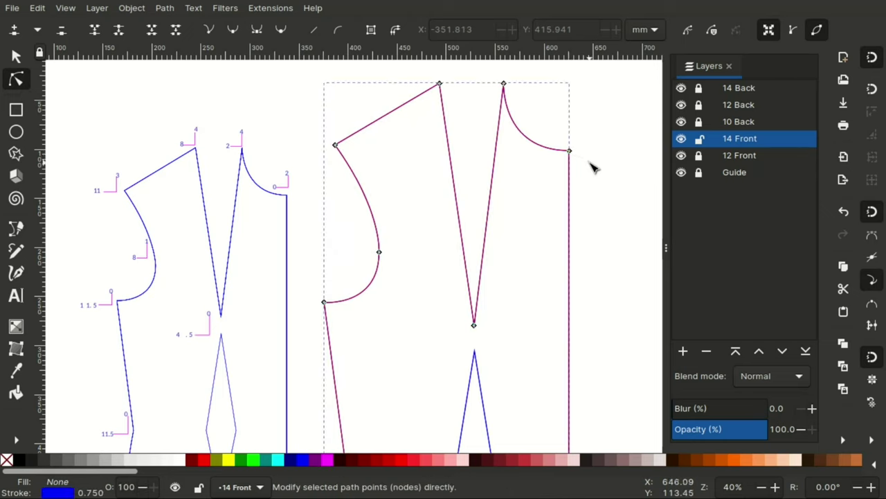
left_click_drag(561, 133, 582, 160)
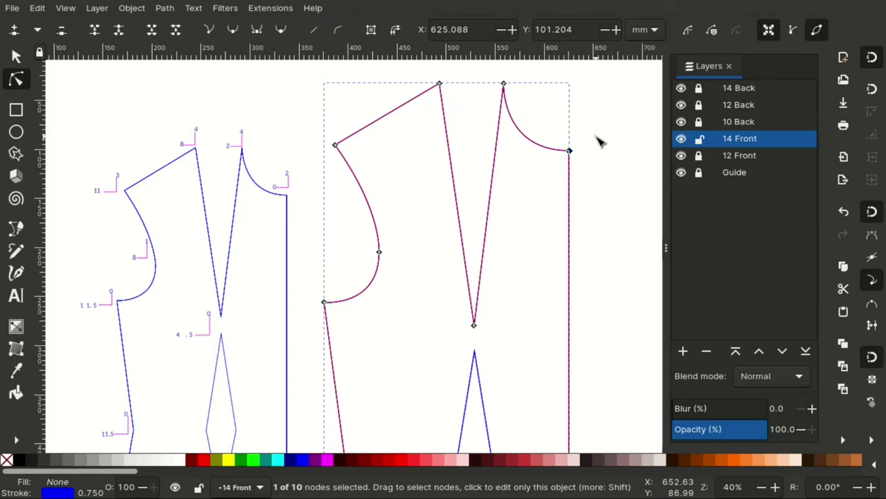
left_click(584, 29)
type("-2")
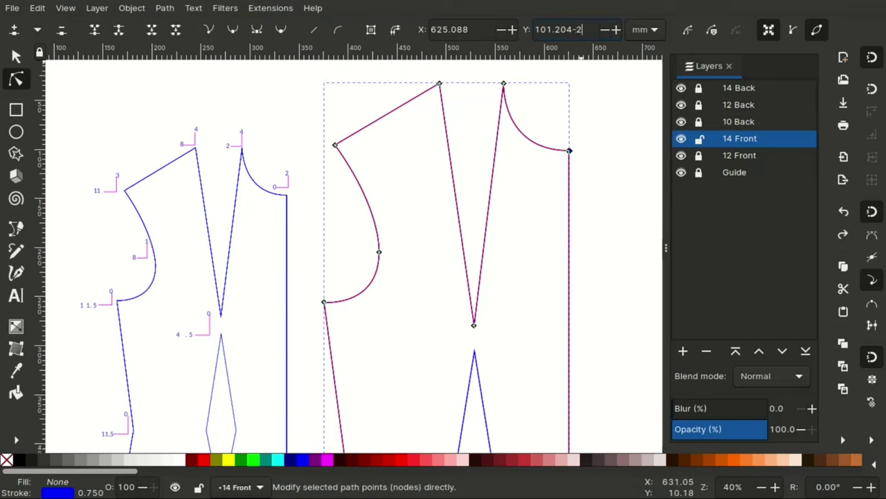
key("Return")
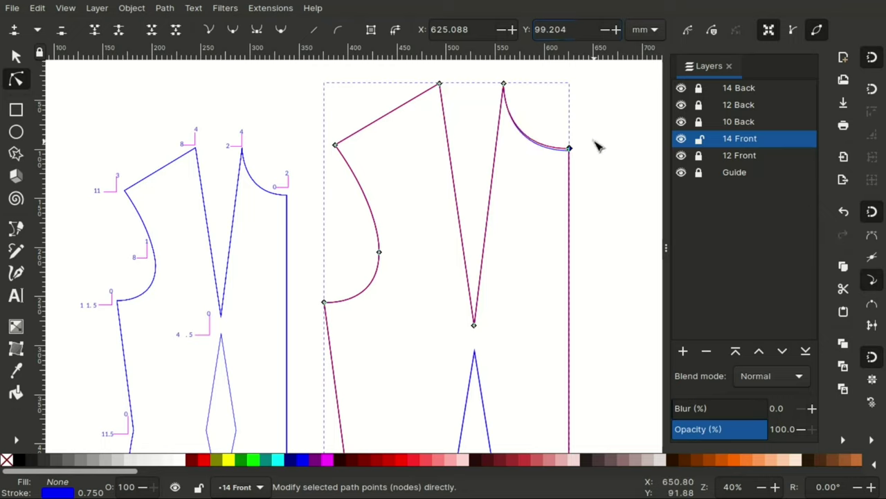
left_click(315, 462, "shift")
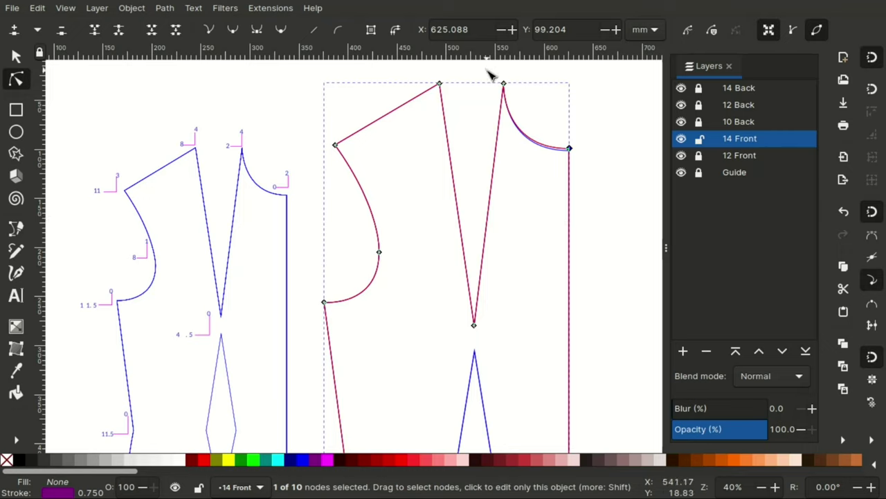
Step: Shift the 14 Front node where the neckline meets the shoulder dart by -2 mm in X and -4 mm in Y
left_click_drag(489, 73, 517, 104)
left_click(483, 33)
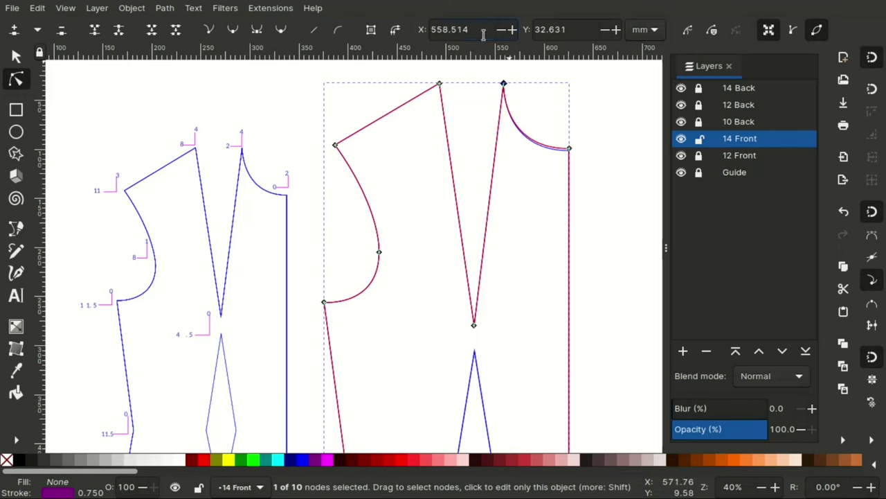
type("-2")
key("Return")
left_click(580, 34)
type("-4")
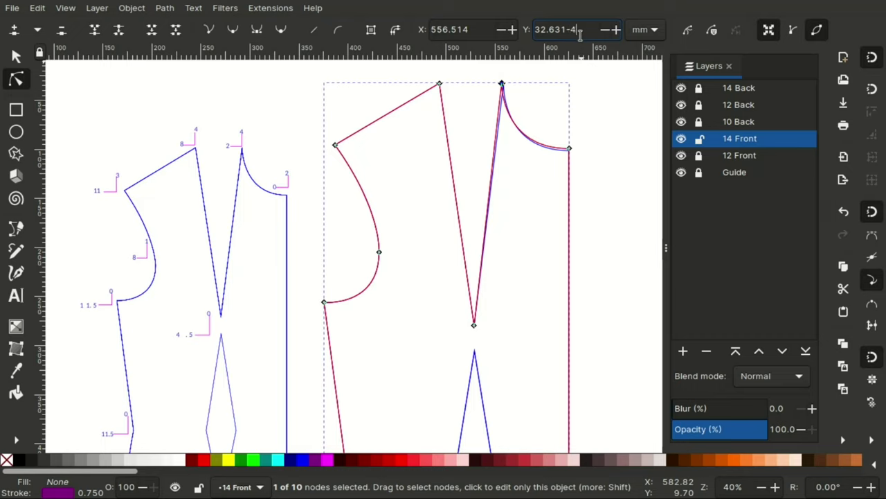
key("Return")
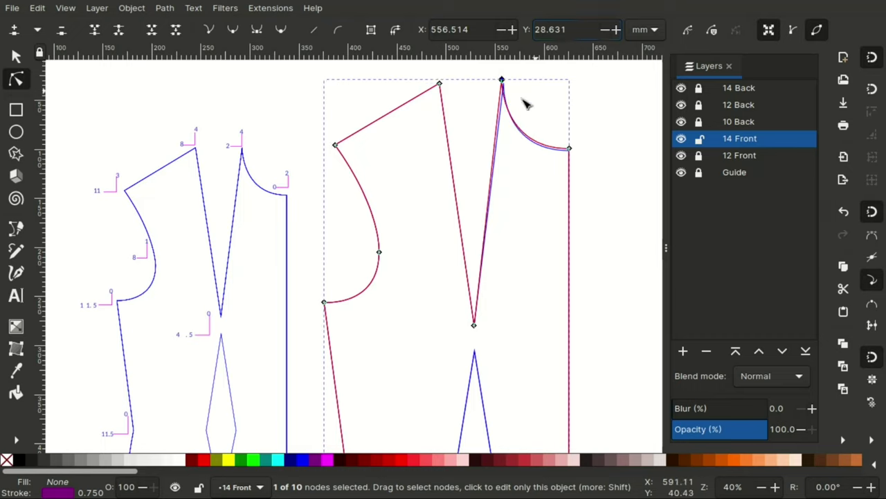
Step: Shift the top node of the outer shoulder dart leg on 14 Front by -8 mm in X and -4 mm in Y
left_click_drag(429, 79, 450, 95)
left_click(477, 32)
type("-8")
key("Return")
left_click(572, 29)
type("-4")
key("Return")
Step: Shift the shoulder tip node on 14 Front by -11 mm in X and -3 mm in Y
left_click_drag(317, 131, 364, 168)
left_click(480, 30)
type("-11")
key("Return")
left_click(578, 35)
type("-3")
key("Return")
Step: Shift the 14 Front mid-armhole node by -8 mm in X and -1 mm in Y, and the underarm node by -11.5 mm in X
left_click_drag(363, 230, 397, 280)
type("1")
key("Return")
left_click_drag(304, 282, 348, 324)
left_click(485, 30)
type("-11.5")
key("Return")
Step: Shift the 14 Front side waist node by -11.5 mm and the side hem node by -10 mm in X
scroll(430, 194, "down", 4)
left_click_drag(329, 261, 371, 305)
scroll(517, 297, "up", 8)
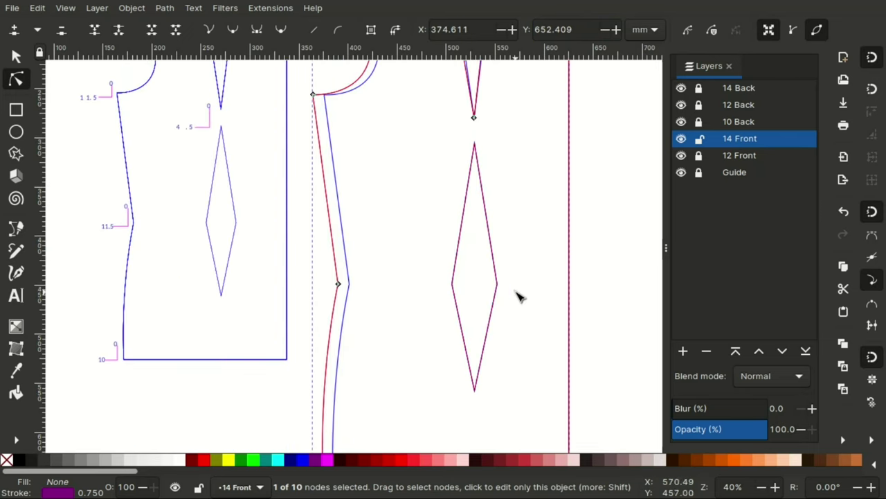
Step: Shift all nodes of the 14 Front waist dart by -4.5 mm in X and give the dart a purple stroke
left_click(497, 277)
left_click_drag(521, 424, 522, 426)
left_click(478, 29)
type("-4.5")
key("Return")
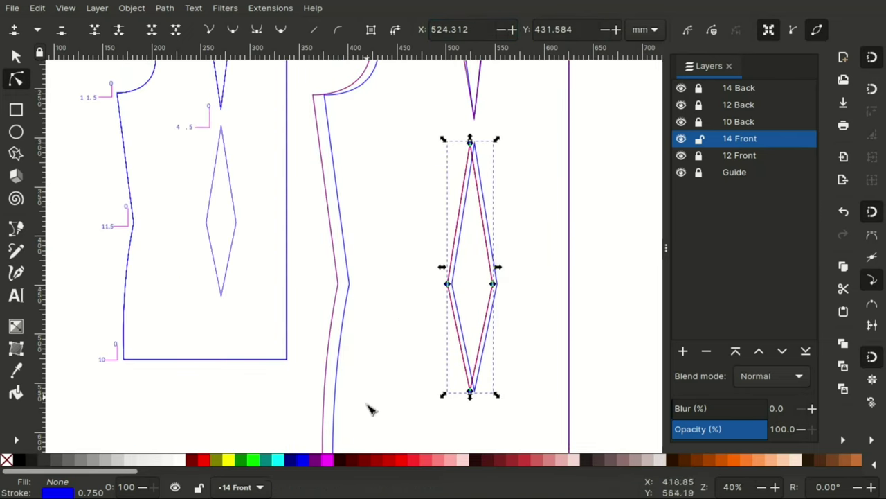
left_click(325, 446)
Step: Shift the lower point of the shoulder dart on 14 Front by -4.5 mm in X and deselect the outline
left_click_drag(457, 99, 483, 134)
left_click(476, 29)
type("--4.5")
key("Return")
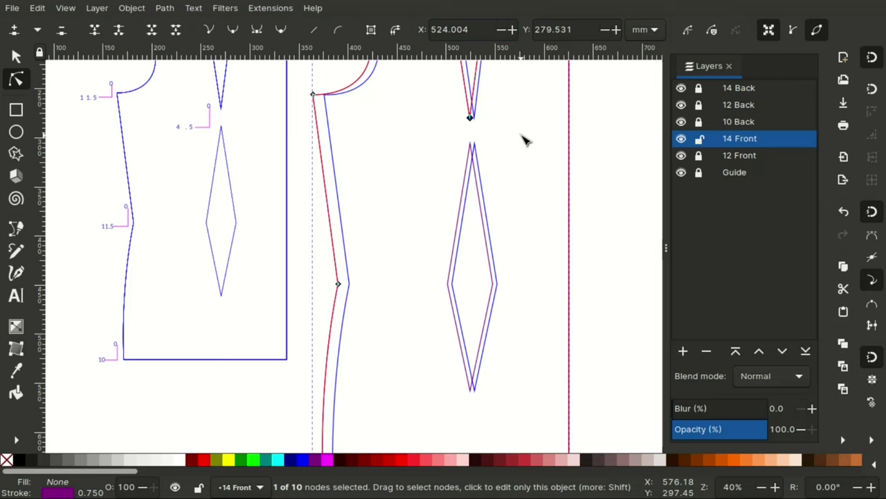
left_click(597, 194)
left_click(597, 194)
scroll(599, 194, "up", 8)
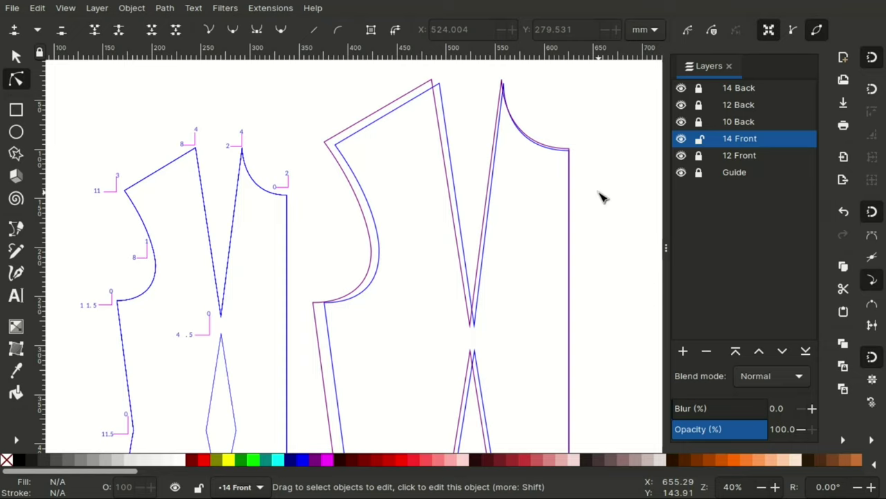
Step: Duplicate the 12 Front layer and move the copy below the original
left_click(748, 159)
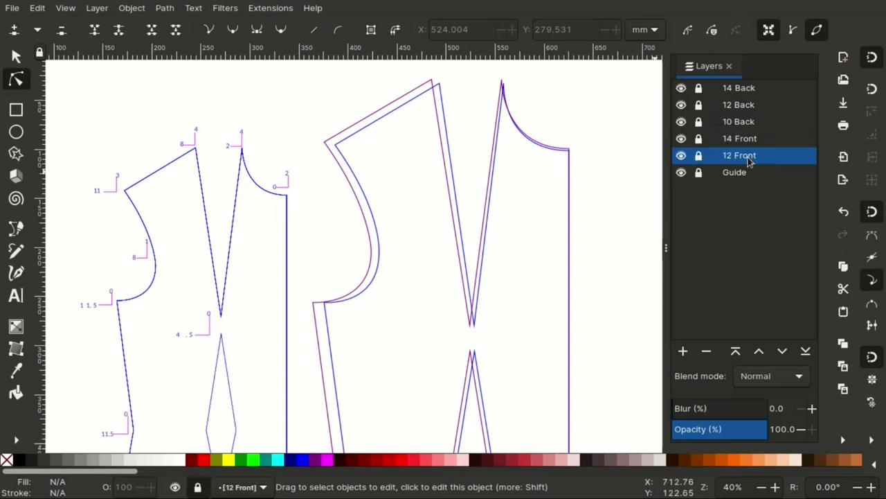
right_click(745, 155)
left_click(694, 332)
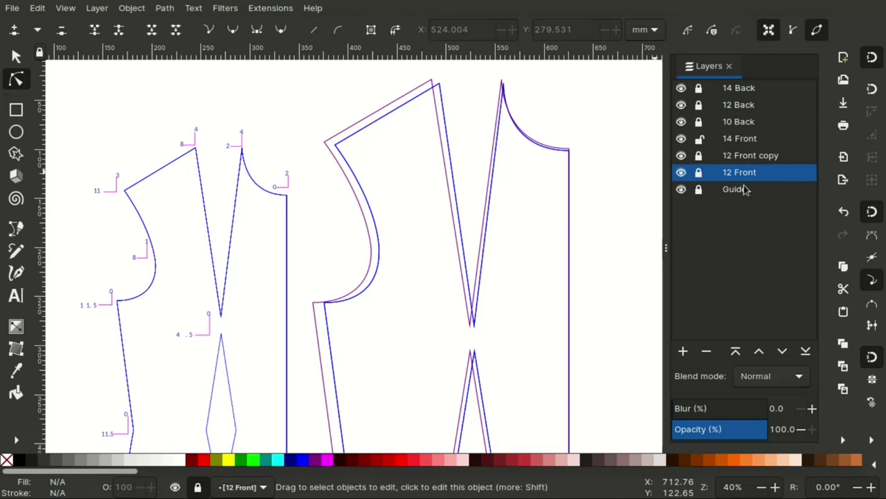
left_click(747, 159)
left_click(783, 352)
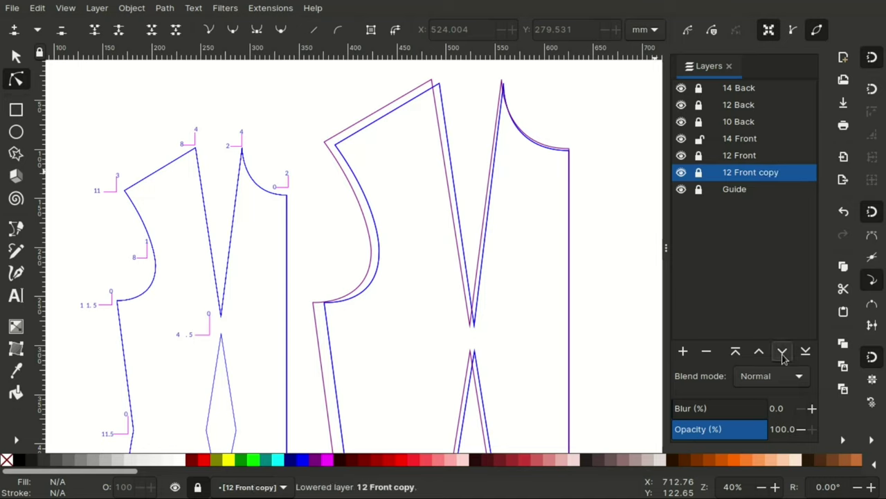
Step: Rename the 12 Front copy layer as 10 Front, unlock it, and lock the 14 Front layer
double_click(761, 172)
type("10 Front")
key("Return")
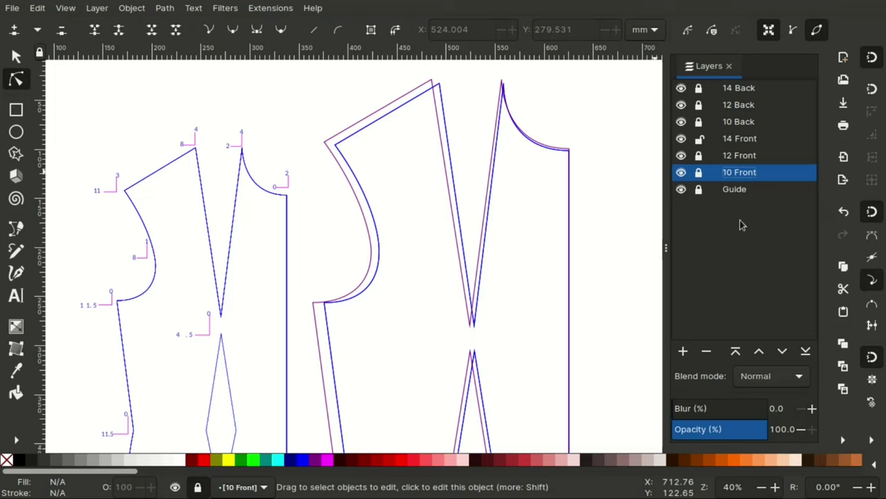
left_click(700, 173)
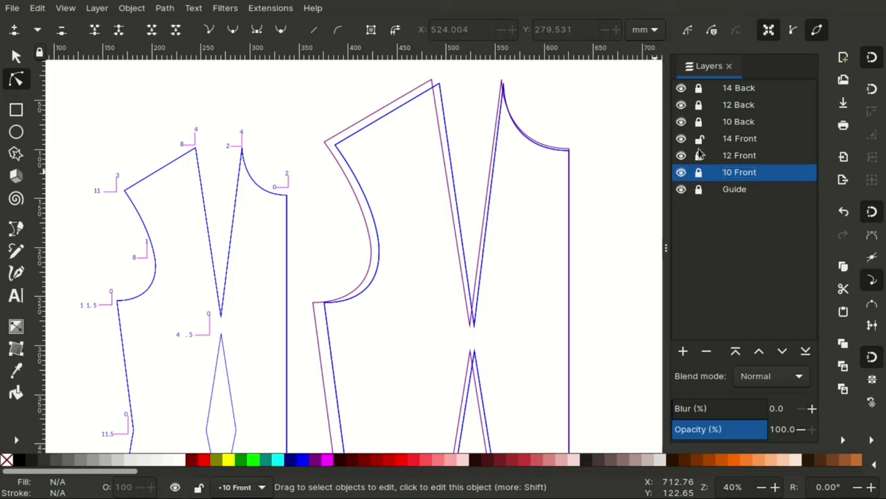
left_click(700, 174)
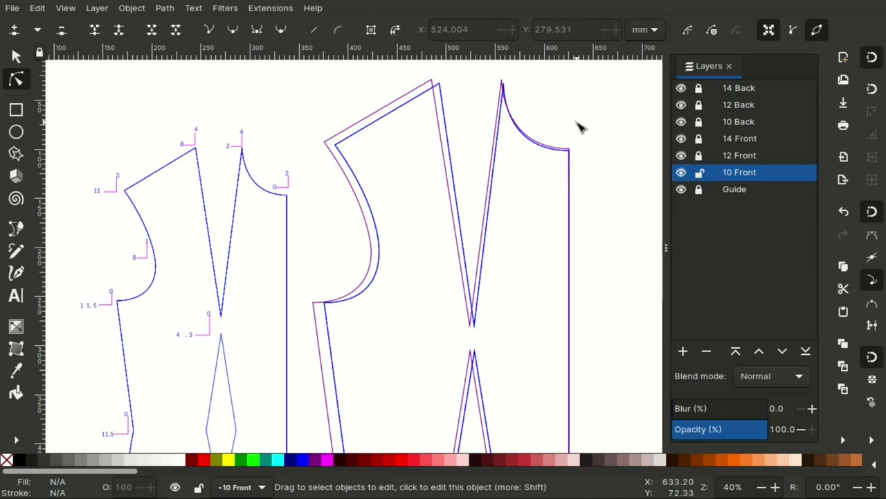
Step: Give the 10 Front outline a red stroke, shift its centre neck node +2 mm in Y and its neck-shoulder node +2 mm X, +4 mm Y
left_click(578, 150)
left_click_drag(580, 172, 580, 171)
left_click(579, 31)
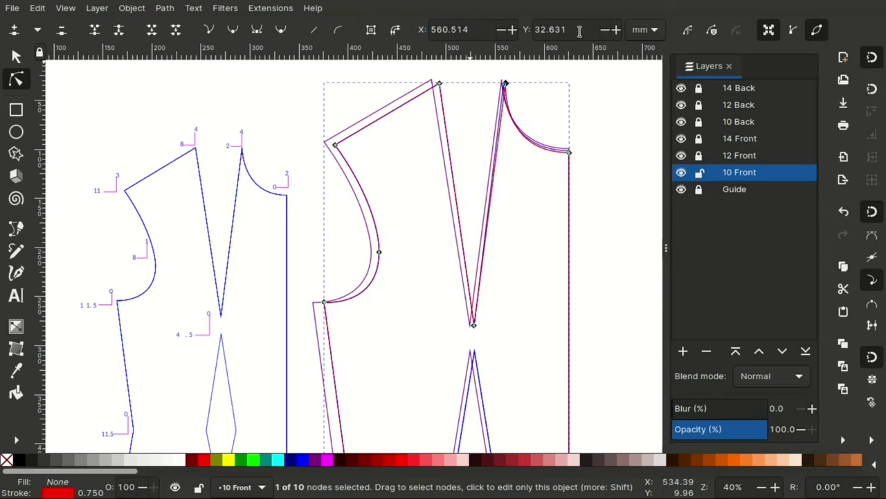
Step: Shift the top node of the outer shoulder dart leg on 10 Front by +8 mm in X and +4 mm in Y
key("shift+Tab")
left_click(479, 29)
type("+8")
key("Return")
left_click(574, 31)
type("+4")
key("Return")
Step: Shift the shoulder tip node on 10 Front by +11 mm in X and +3 mm in Y
left_click_drag(321, 130, 358, 165)
left_click(481, 31)
type("+11")
key("Return")
left_click(567, 29)
type("+3")
key("Return")
Step: Shift the 10 Front mid-armhole node by +8 mm in X and +1 mm in Y, and the underarm node by +11.5 mm in X
key("shift+Tab")
left_click(479, 29)
type("+7")
key("Return")
key("shift+Tab")
left_click(481, 30)
type("+11.5")
key("Return")
Step: Shift the 10 Front side waist node by +11.5 mm and the side hem node by +10 mm in X
scroll(349, 223, "down", 5)
key("shift+Tab")
left_click(480, 31)
type("+11.5")
key("Return")
key("shift+Tab")
Step: Shift all nodes of the 10 Front waist dart by +4.5 mm in X and give the dart a red stroke
left_click(487, 156)
left_click_drag(430, 73, 505, 339)
left_click(481, 30)
type("+4.5")
key("Return")
key("ctrl+shift+v")
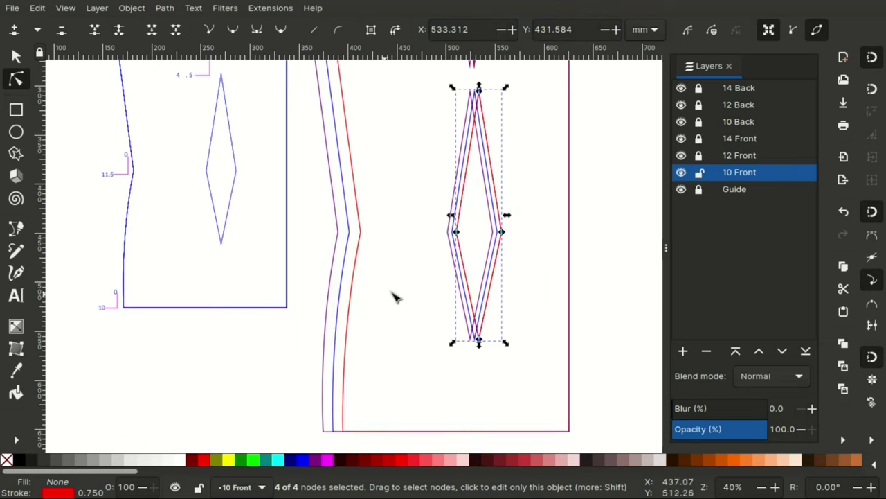
Step: Shift the lower point of the shoulder dart on 10 Front by +4.5 mm in X and deselect the outline
scroll(463, 267, "up", 5)
left_click(471, 165)
left_click_drag(459, 183, 495, 218)
key("shift+Right")
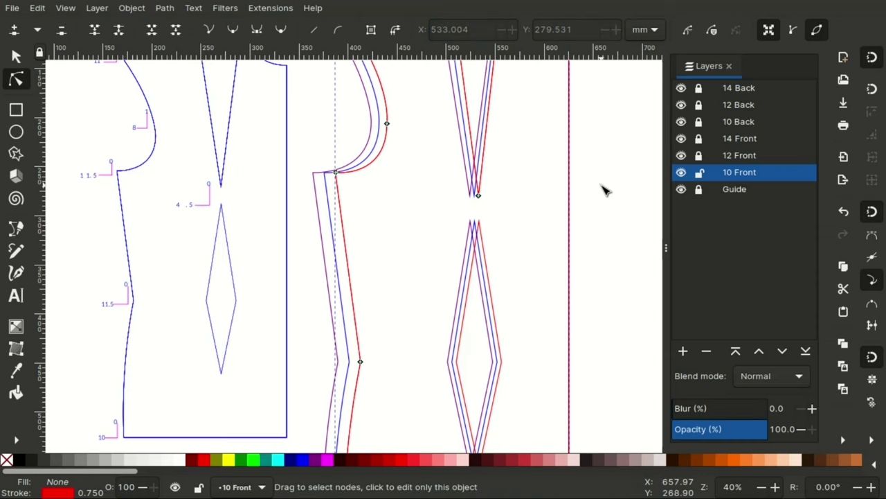
left_click(604, 190)
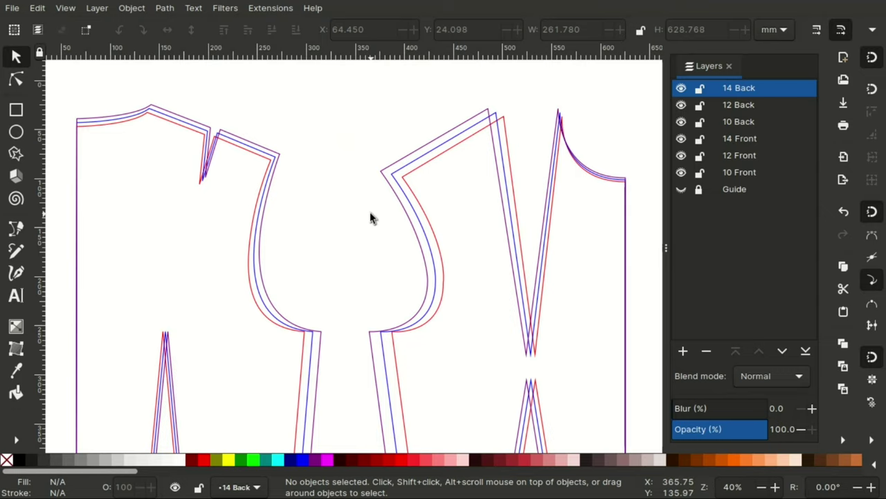
Step: Inspect the nested size 10, 12 and 14 back and front outlines from neckline to hem
scroll(370, 216, "down", 2)
scroll(370, 216, "down", 8)
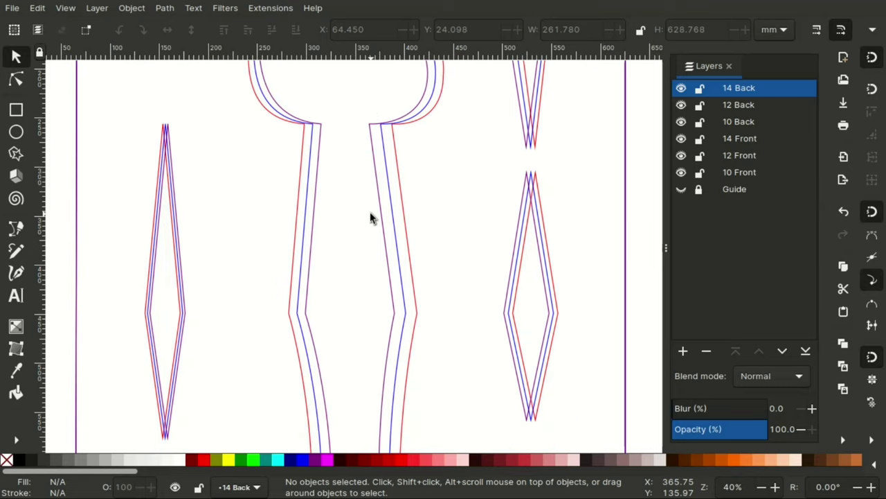
scroll(370, 217, "down", 6)
scroll(371, 220, "up", 15)
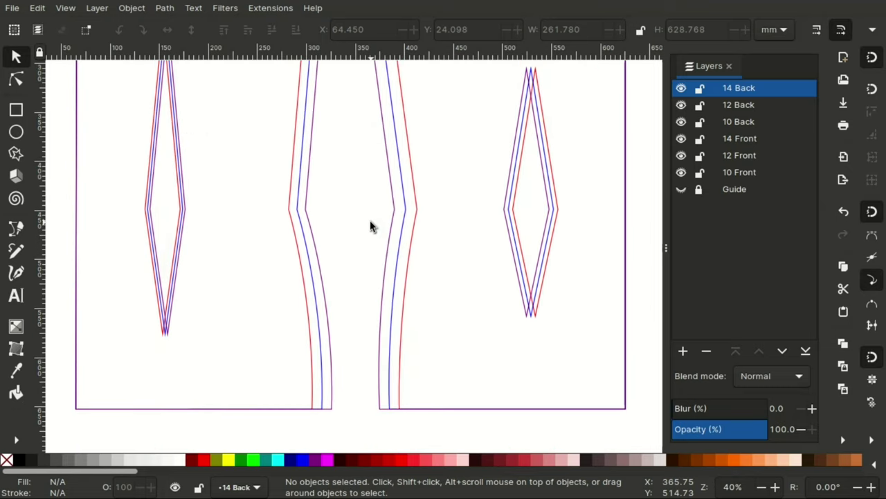
scroll(370, 224, "up", 2)
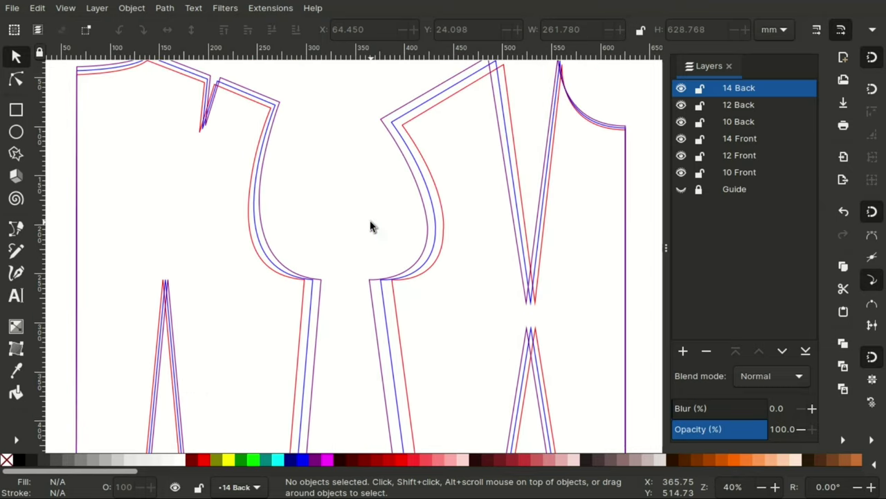
scroll(369, 223, "up", 2)
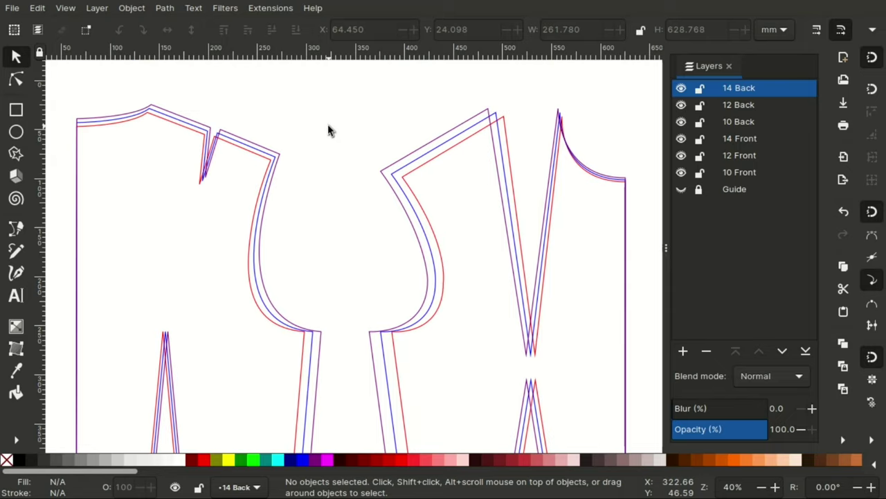